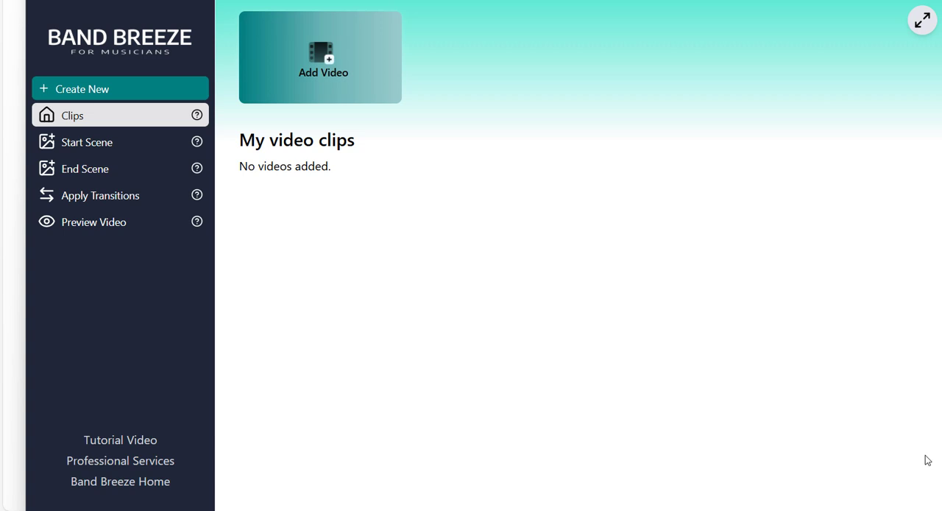
# Add the video clips FOREIGNER CLIPS01738283, CLIPS01745051, CLIPS01750937 and CLIPS01760041 to the project.
pyautogui.click(327, 74)
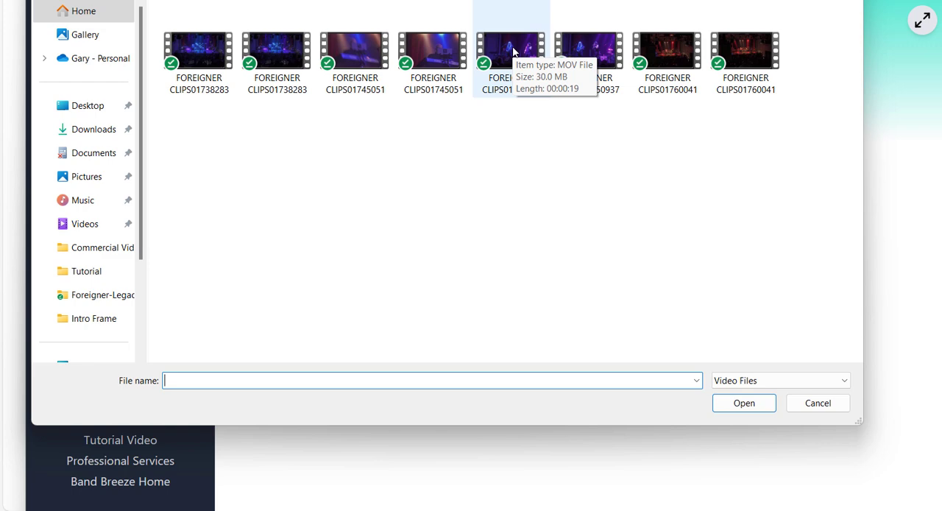
pyautogui.click(271, 59)
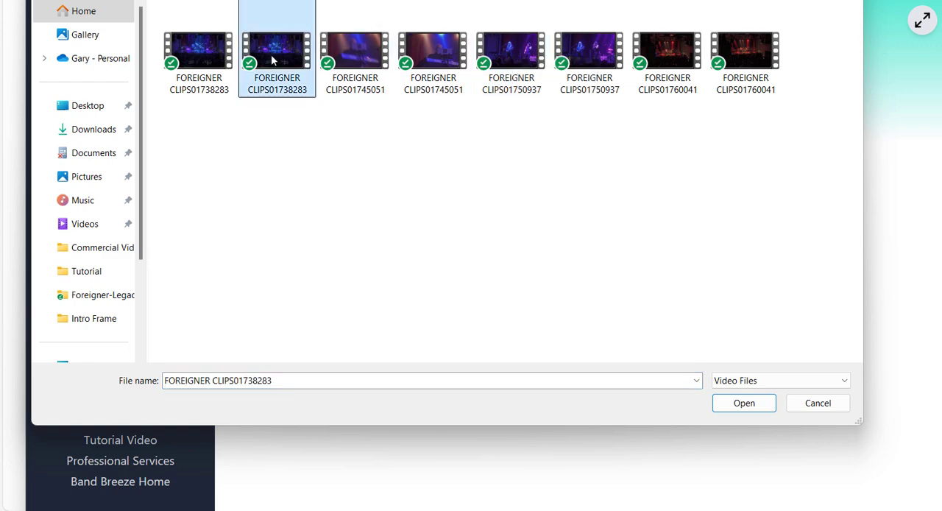
pyautogui.keyDown('ctrl'); pyautogui.click(433, 58); pyautogui.keyUp('ctrl')
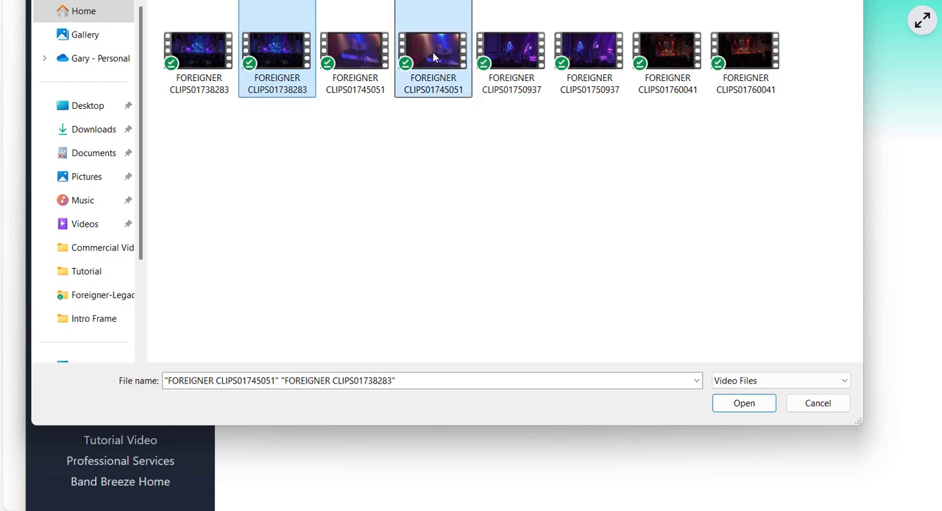
pyautogui.keyDown('ctrl'); pyautogui.click(594, 58); pyautogui.keyUp('ctrl')
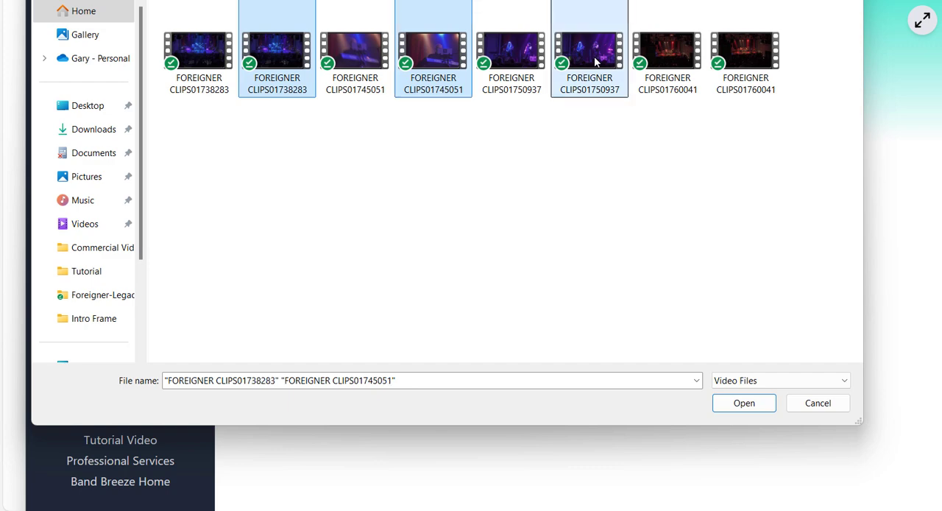
pyautogui.keyDown('ctrl'); pyautogui.click(748, 54); pyautogui.keyUp('ctrl')
pyautogui.click(743, 403)
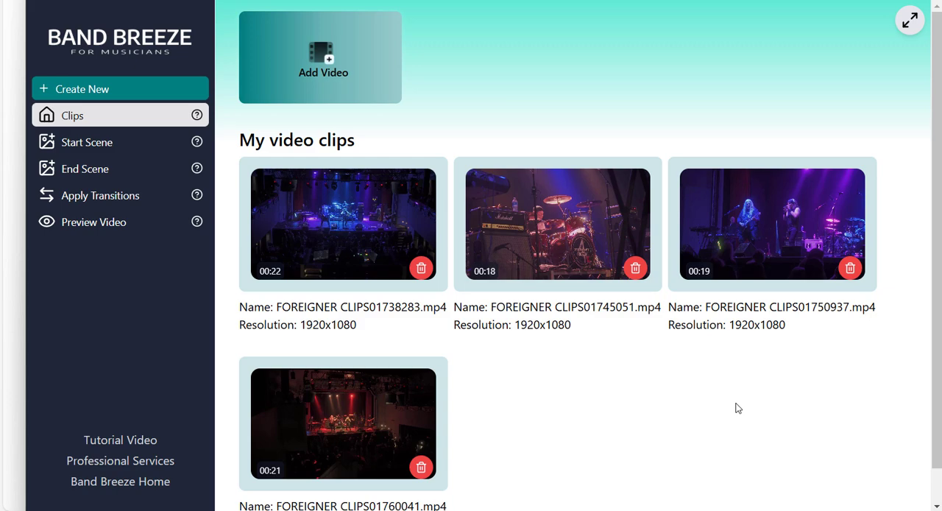
# Preview the Startfield video template and import it as the start scene.
pyautogui.click(107, 148)
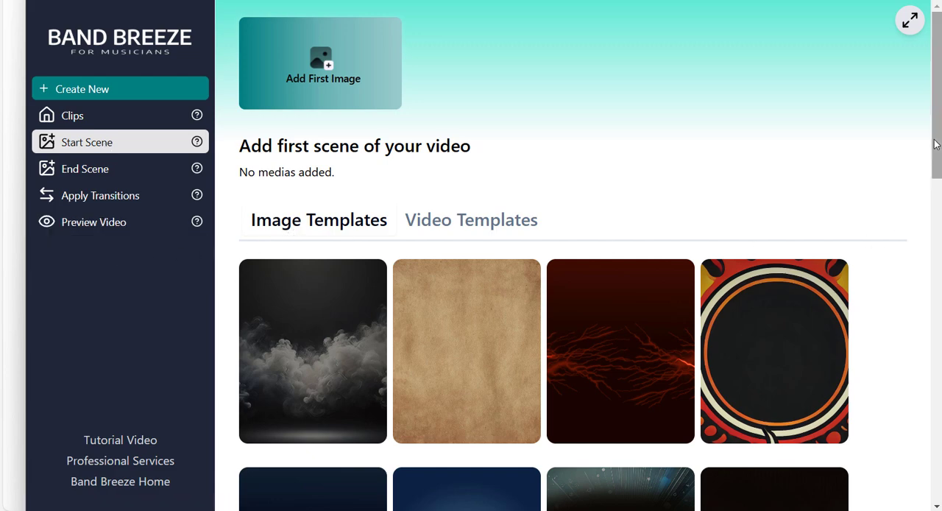
pyautogui.moveTo(936, 157)
pyautogui.mouseDown()
pyautogui.moveTo(934, 266)
pyautogui.moveTo(931, 149)
pyautogui.mouseUp()
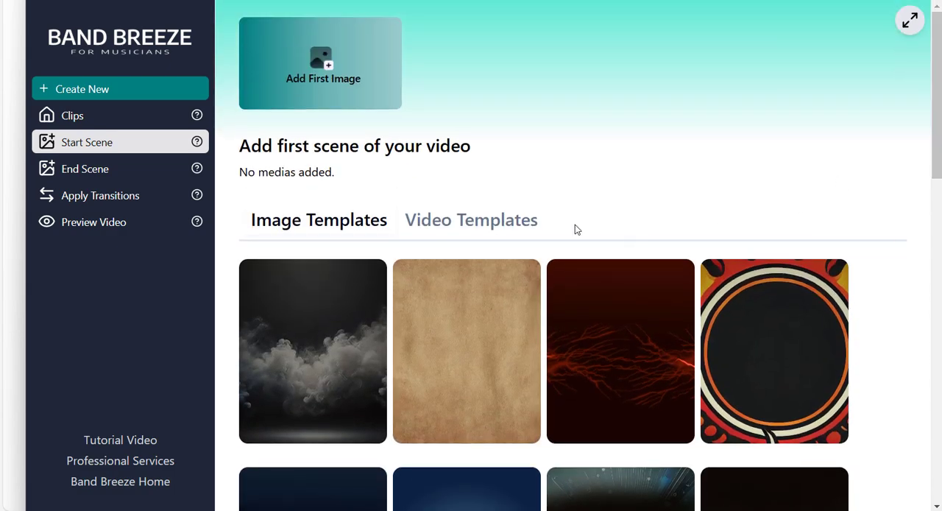
pyautogui.click(505, 222)
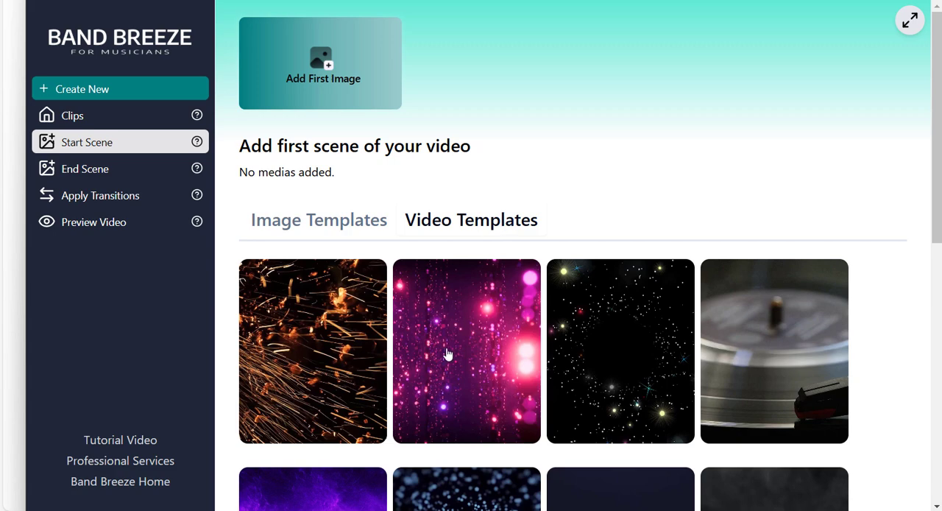
pyautogui.click(608, 354)
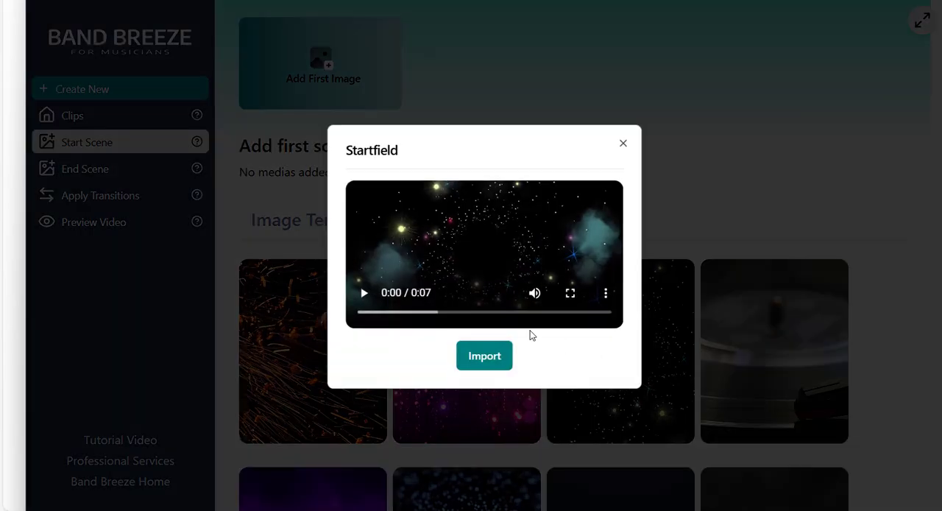
pyautogui.click(364, 294)
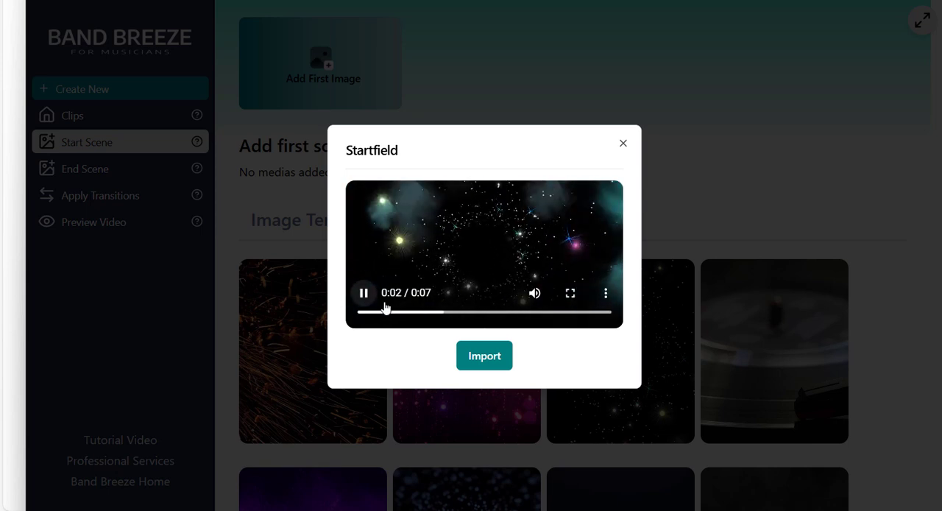
pyautogui.click(489, 362)
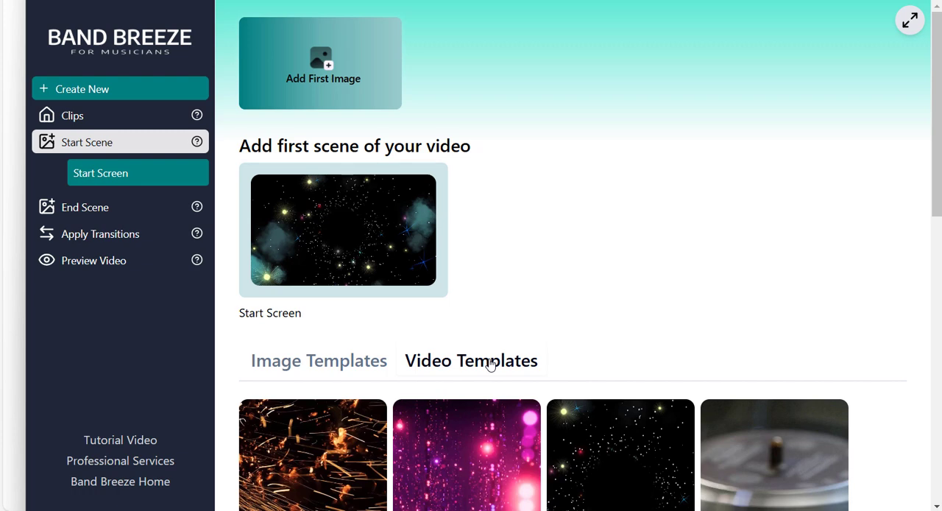
# Open the start screen for editing and set its text colour to light blue, RGB 112, 157, 230.
pyautogui.click(357, 225)
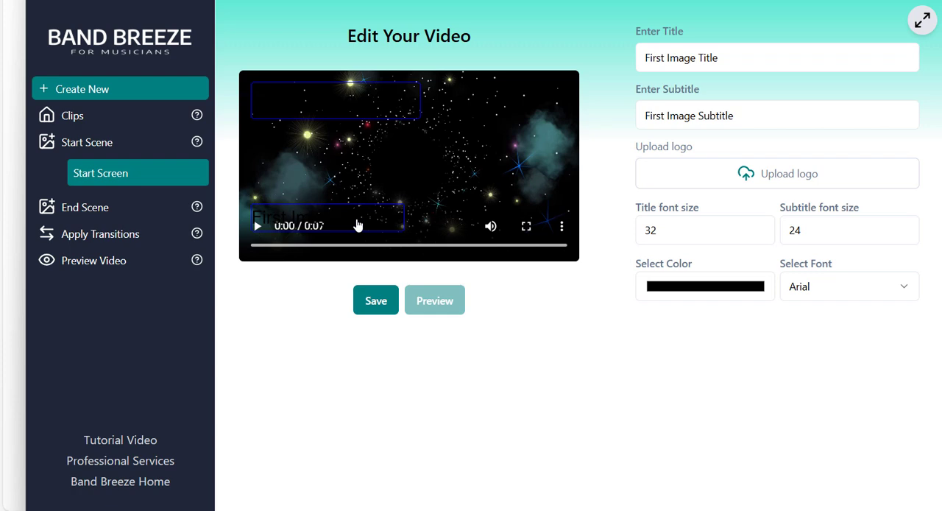
pyautogui.click(682, 292)
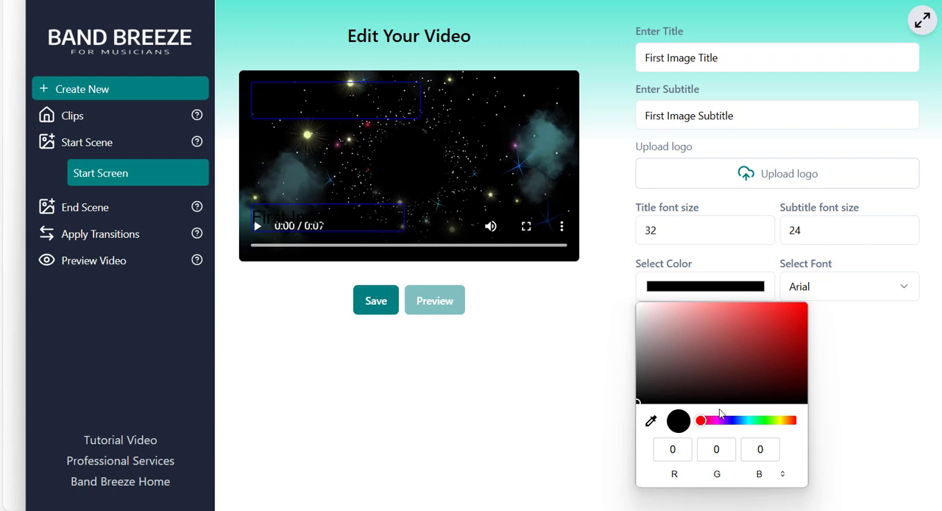
pyautogui.click(738, 420)
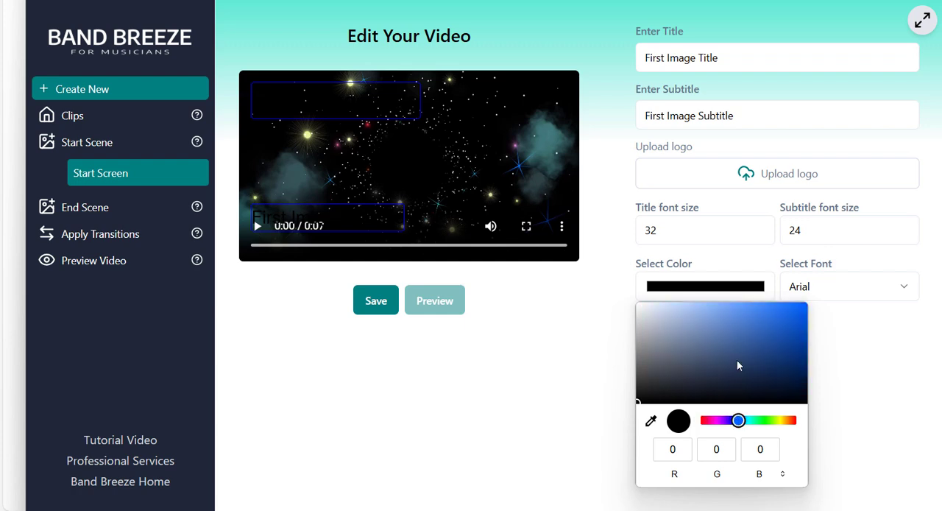
pyautogui.click(723, 313)
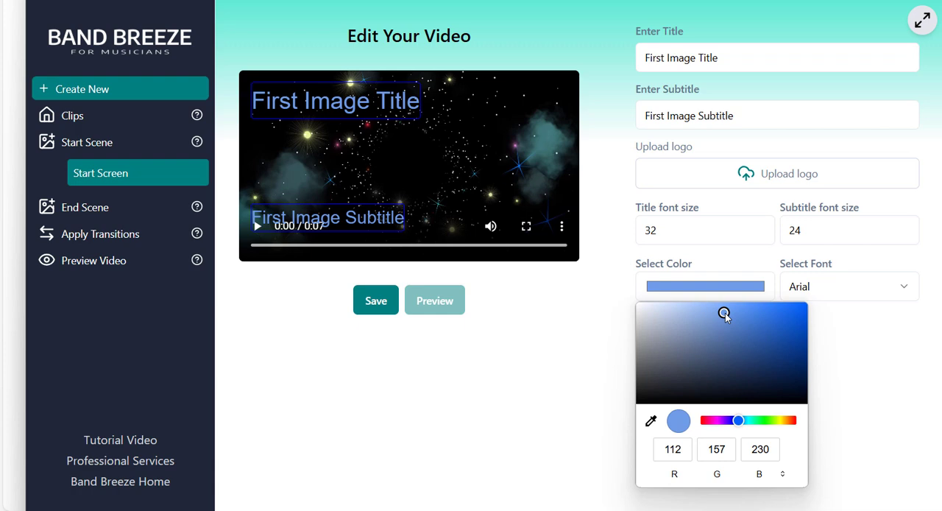
# Set the start screen's title to DEMO REEL 2025 and centre it near the upper edge of the frame.
pyautogui.click(374, 100)
pyautogui.moveTo(373, 100); pyautogui.dragTo(444, 104)
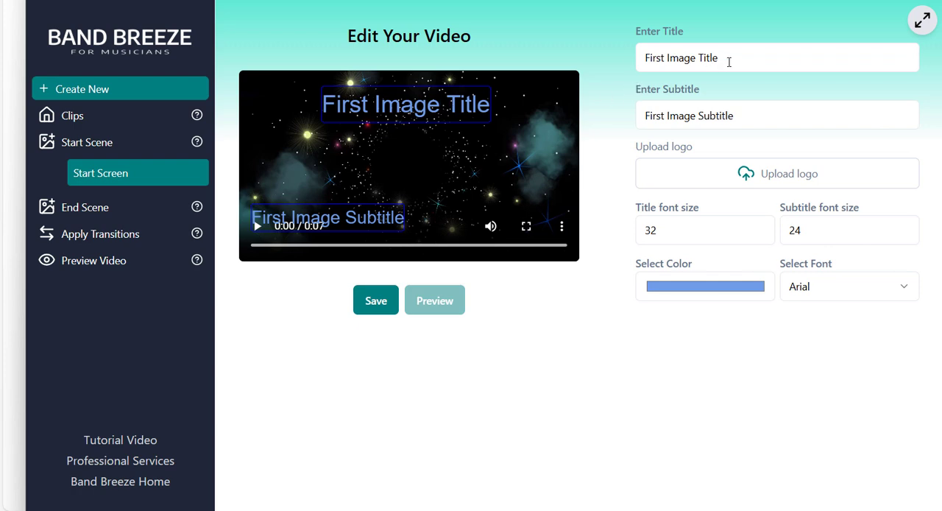
pyautogui.moveTo(729, 61); pyautogui.dragTo(624, 72)
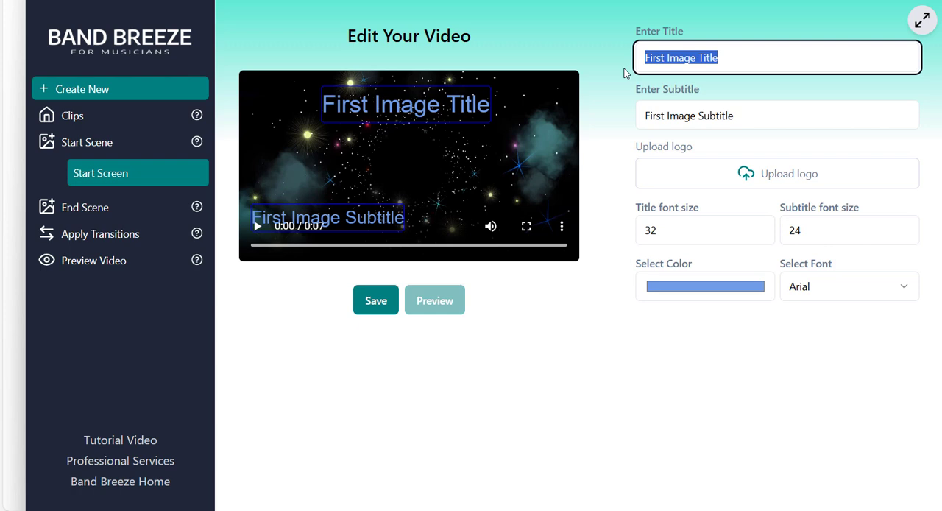
pyautogui.write('DEMO REEL')
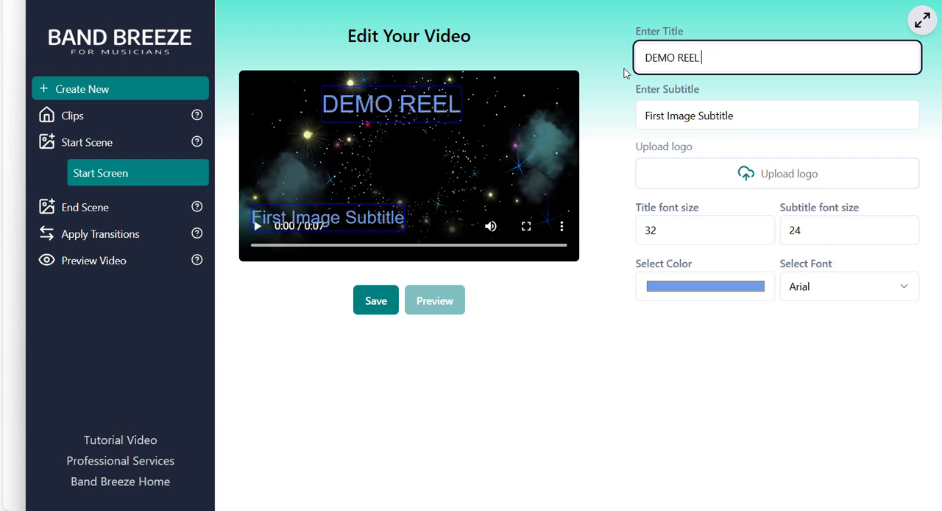
pyautogui.write(' 2025')
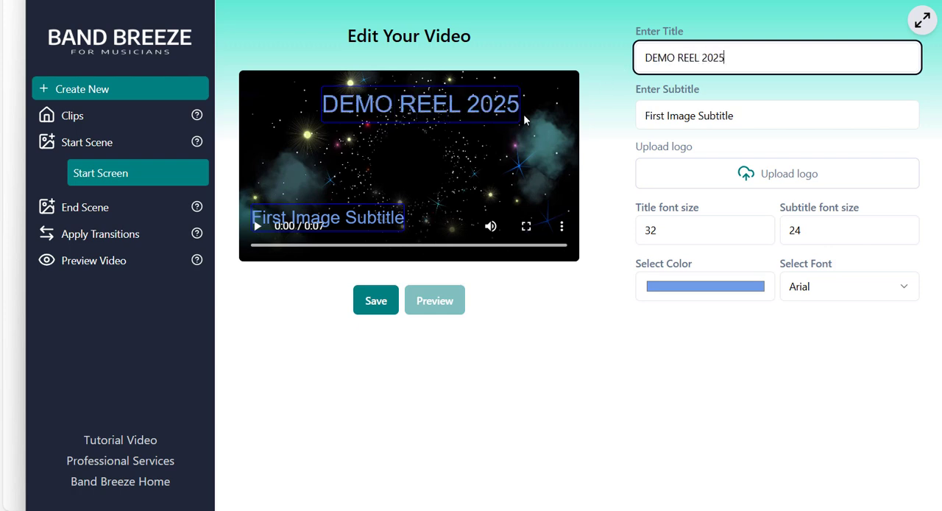
pyautogui.moveTo(453, 104); pyautogui.dragTo(438, 106)
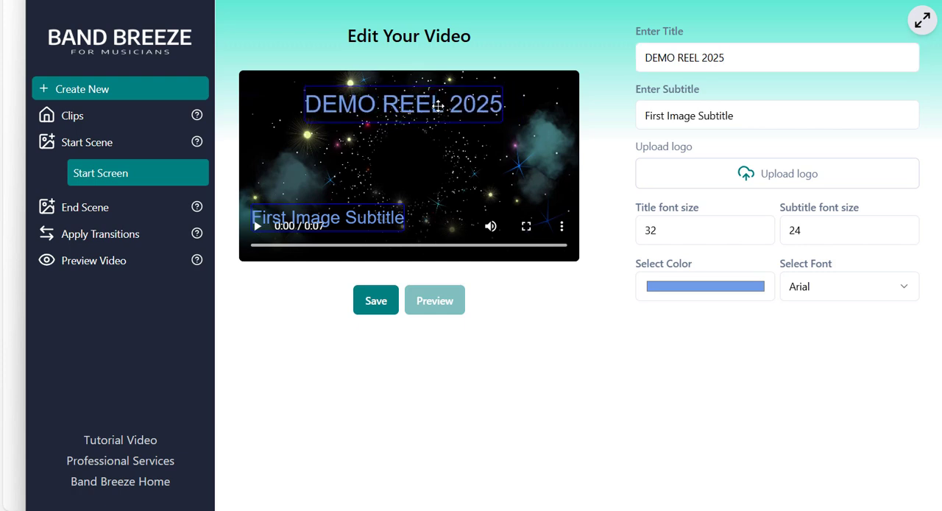
# Change the start screen's subtitle text to SOME COOL VENUE.
pyautogui.click(734, 116)
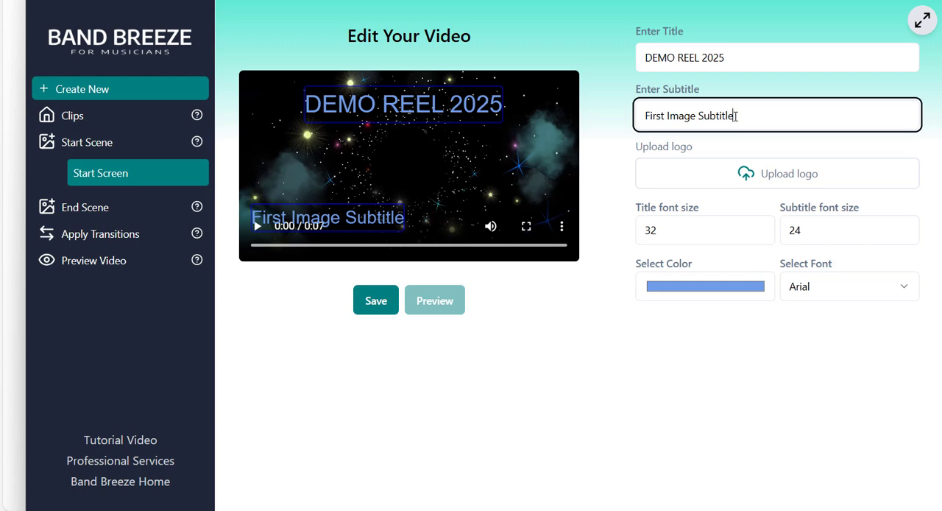
pyautogui.moveTo(735, 115); pyautogui.dragTo(636, 125)
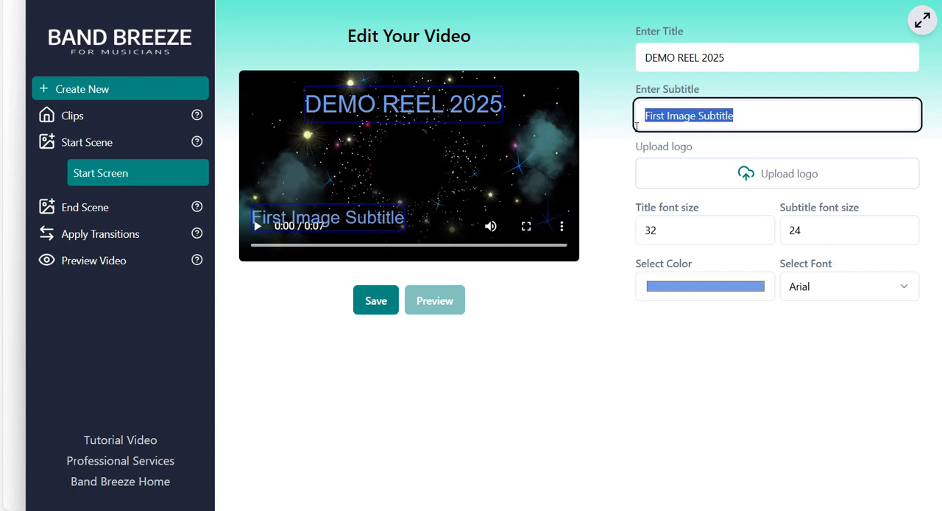
pyautogui.write('SO')
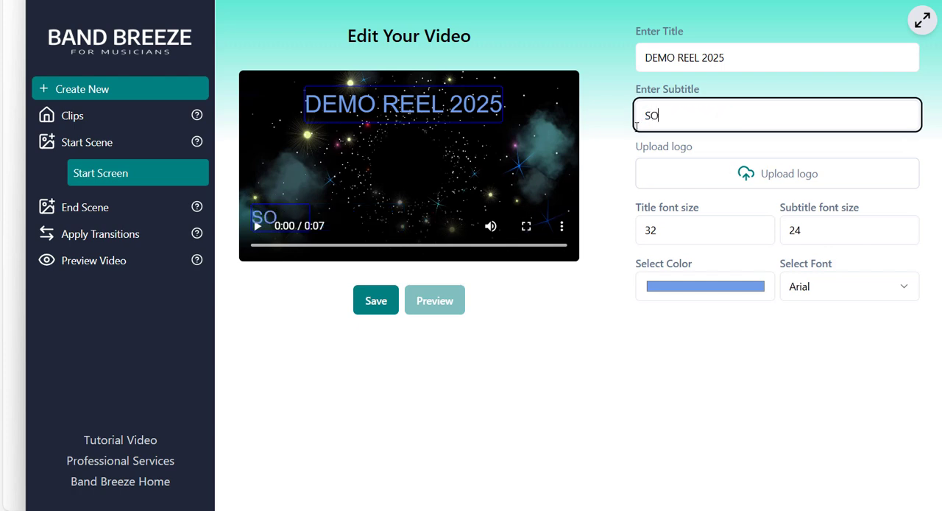
pyautogui.write('ME COOL VENUE')
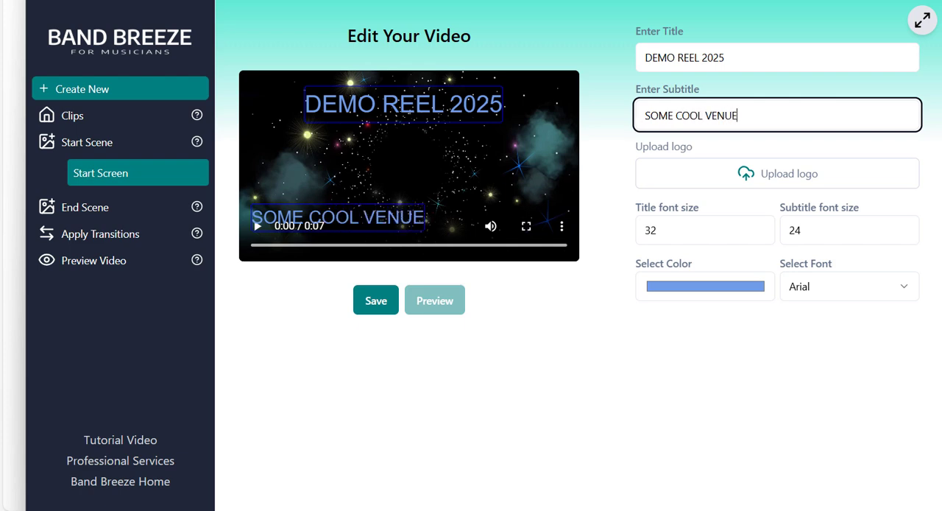
# Set the subtitle font size to 15 and centre the subtitle near the lower edge of the frame.
pyautogui.click(810, 233)
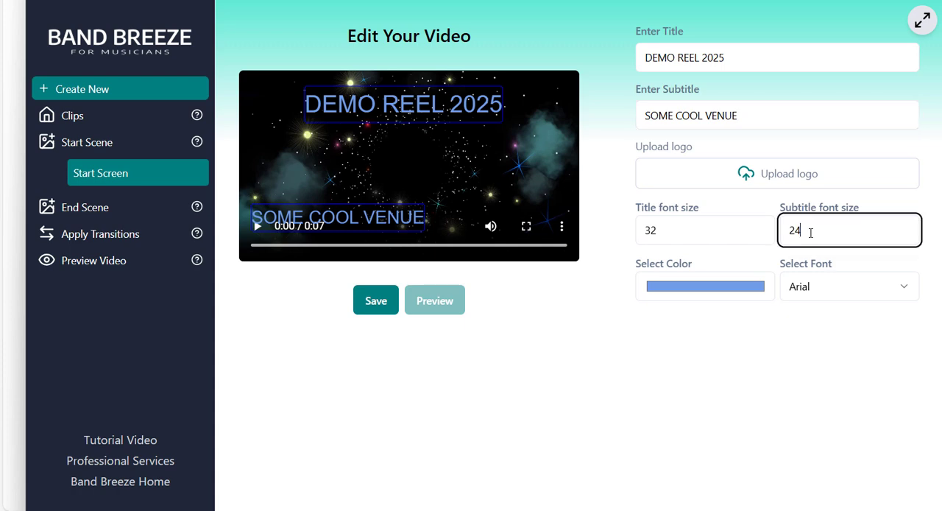
pyautogui.moveTo(810, 233); pyautogui.dragTo(778, 235)
pyautogui.write('15')
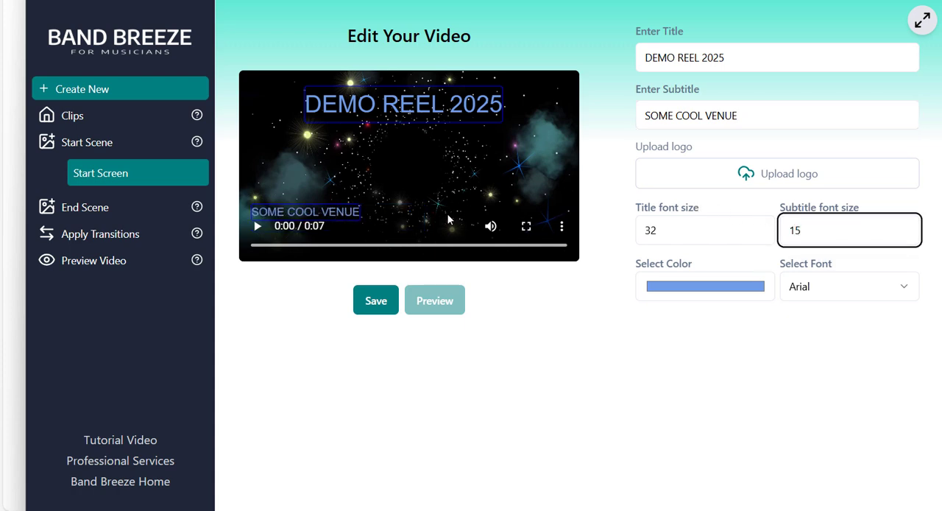
pyautogui.moveTo(344, 211); pyautogui.dragTo(437, 222)
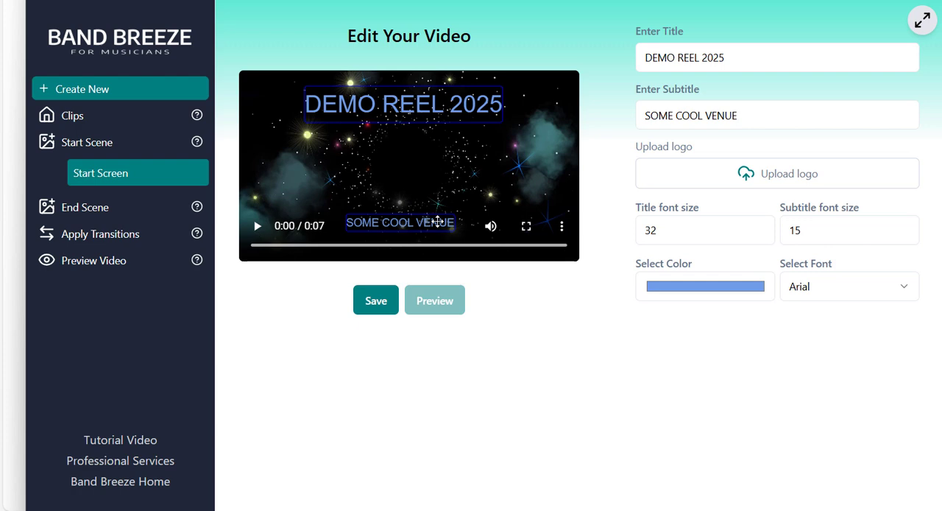
# Place the Foreigner Legacy logo from the Foreigner-Legacy-Logos folder between the title and subtitle, and save the start scene.
pyautogui.click(679, 183)
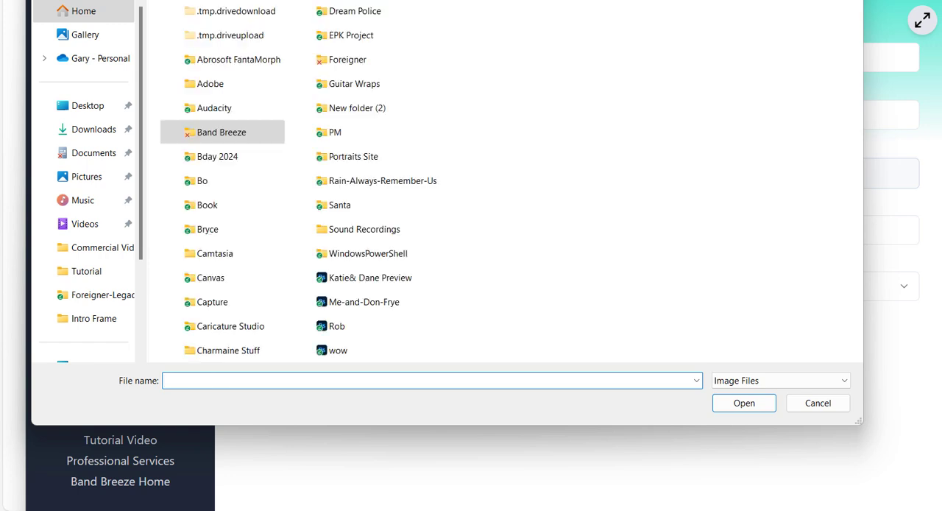
pyautogui.doubleClick(339, 72)
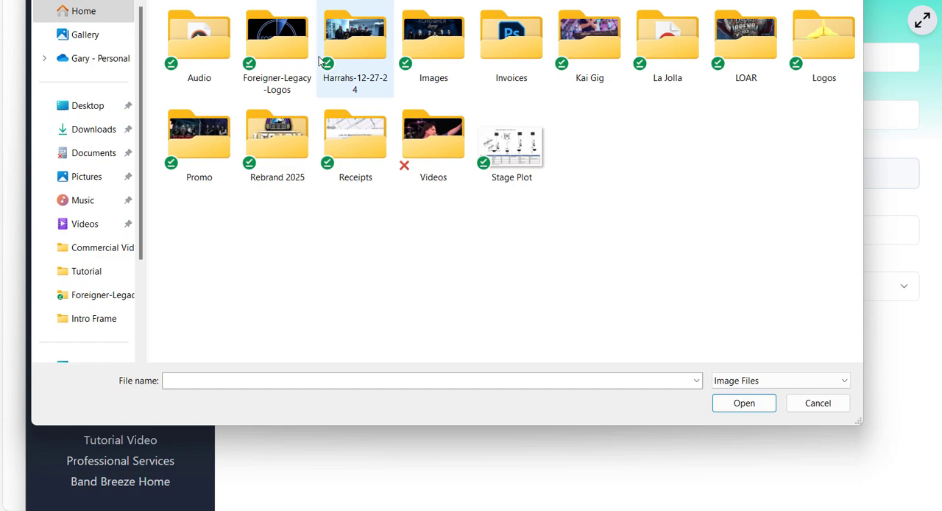
pyautogui.doubleClick(288, 50)
pyautogui.doubleClick(205, 57)
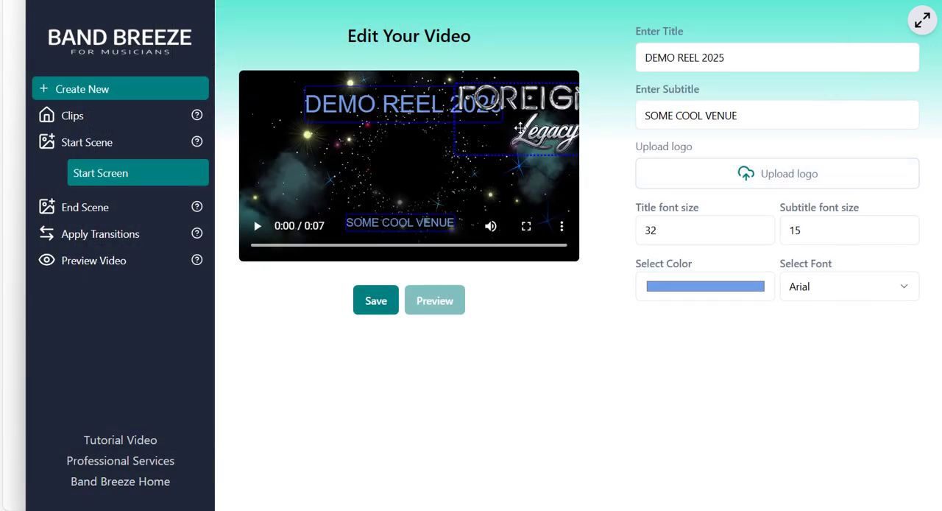
pyautogui.moveTo(537, 132); pyautogui.dragTo(395, 179)
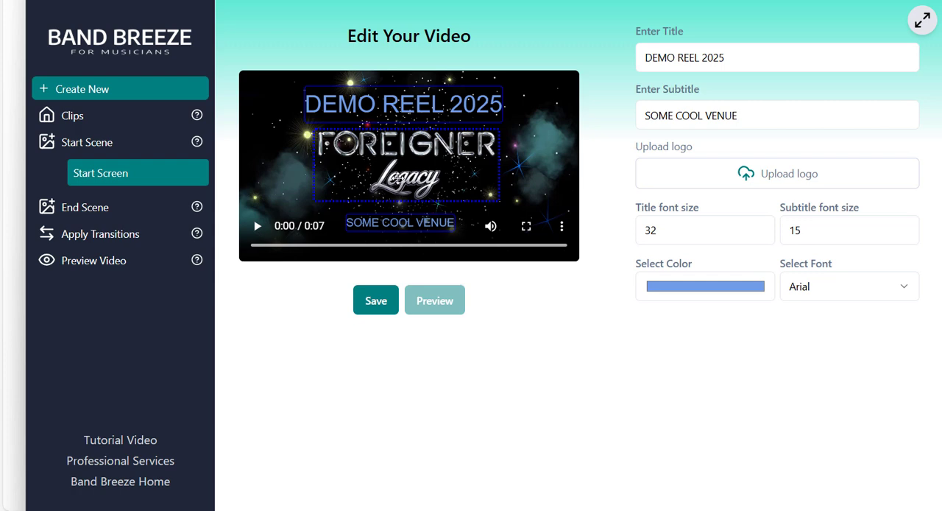
pyautogui.click(374, 302)
pyautogui.click(374, 302)
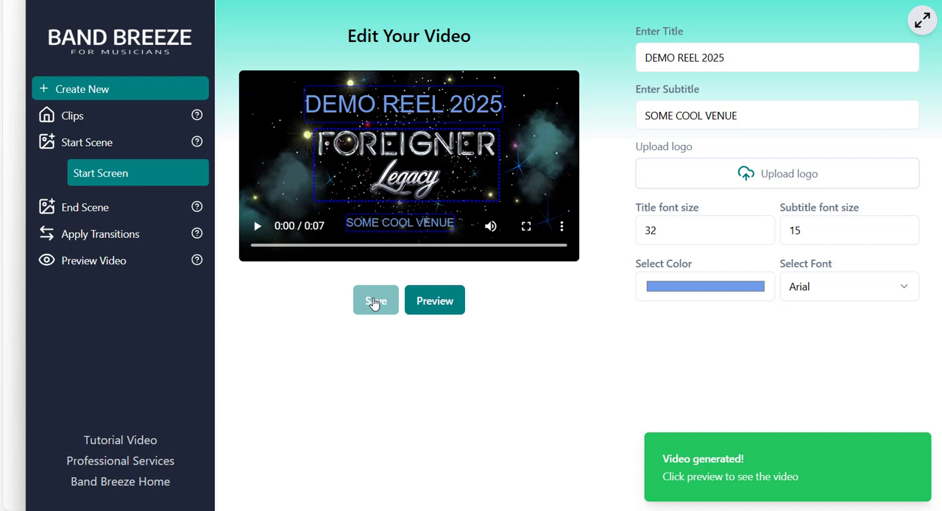
# Import the image template of a stage with red and blue spotlights and smoke as the end scene.
pyautogui.click(104, 211)
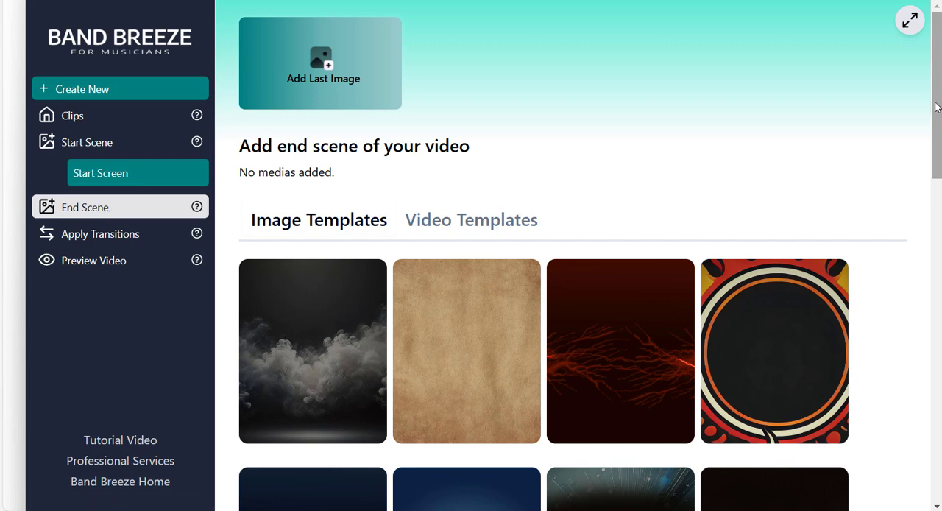
pyautogui.moveTo(936, 107); pyautogui.dragTo(936, 230)
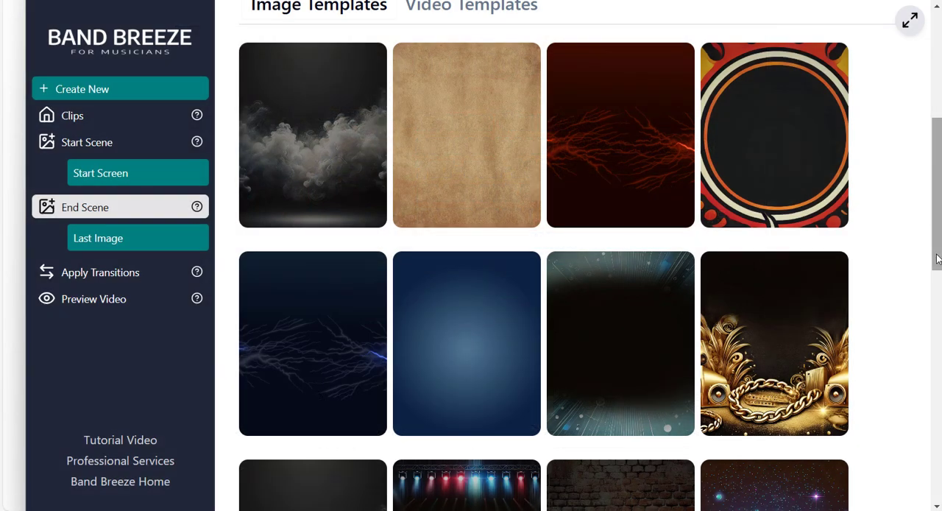
pyautogui.moveTo(936, 258); pyautogui.dragTo(938, 167)
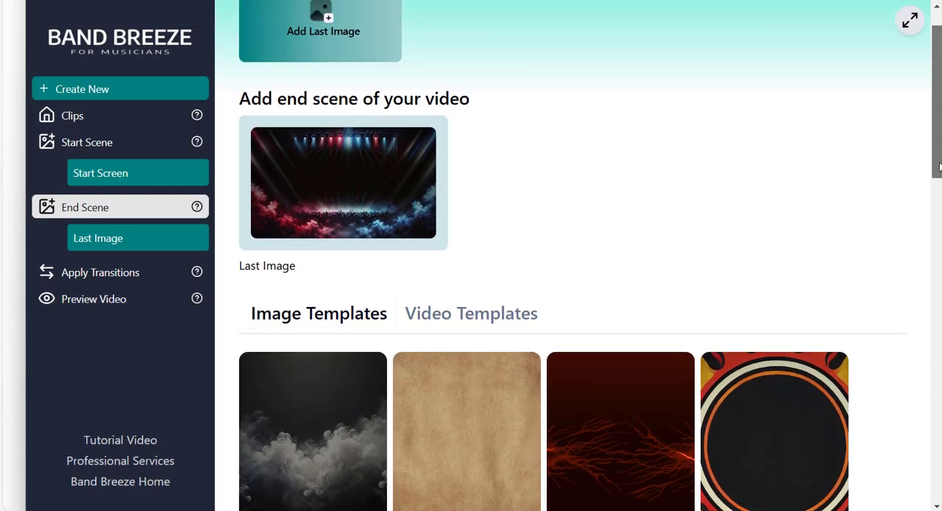
# Open the end scene image for editing and set its text colour to bright red, RGB 249, 11, 11.
pyautogui.click(360, 189)
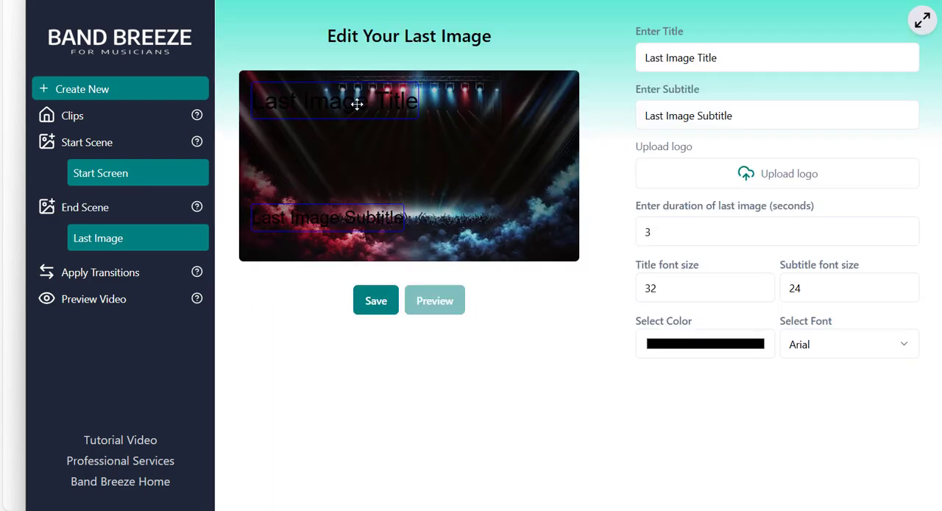
pyautogui.click(699, 350)
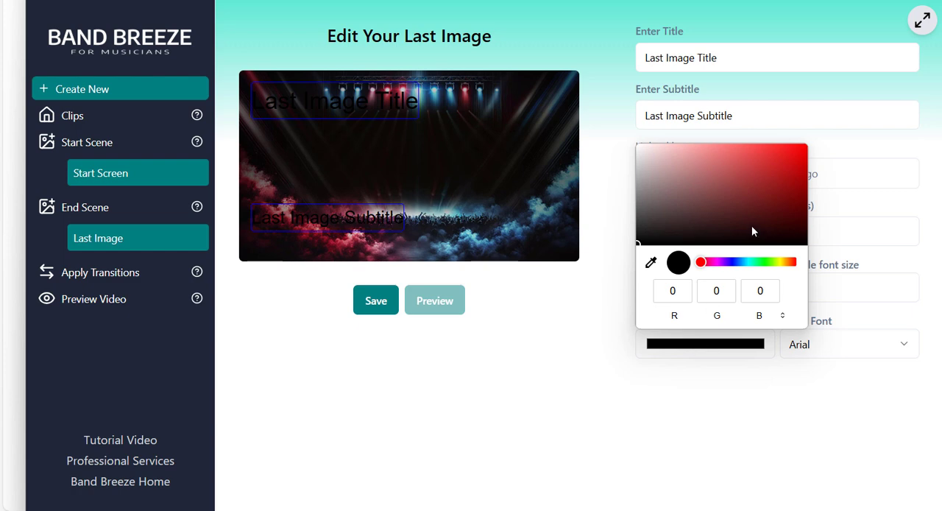
pyautogui.click(797, 149)
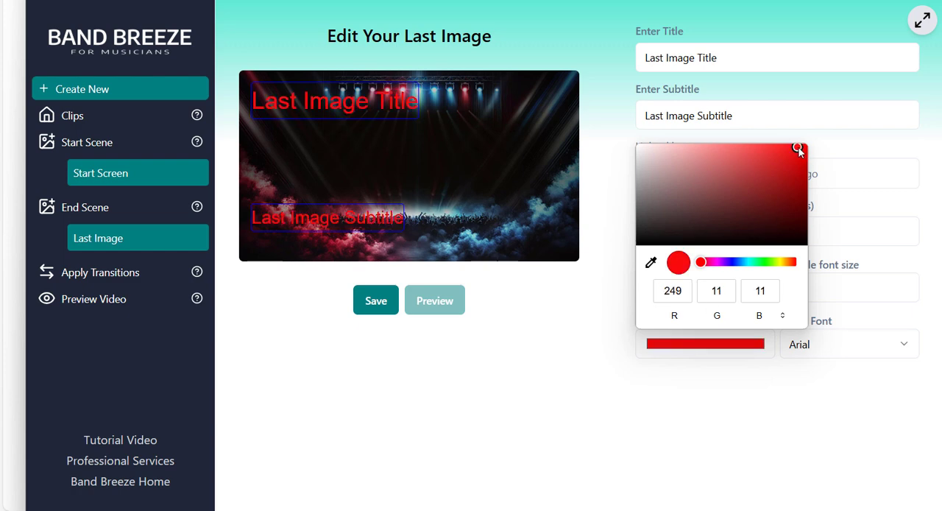
# Replace the end scene's title with the booking phone number and centre it in the middle of the frame.
pyautogui.moveTo(398, 102); pyautogui.dragTo(453, 176)
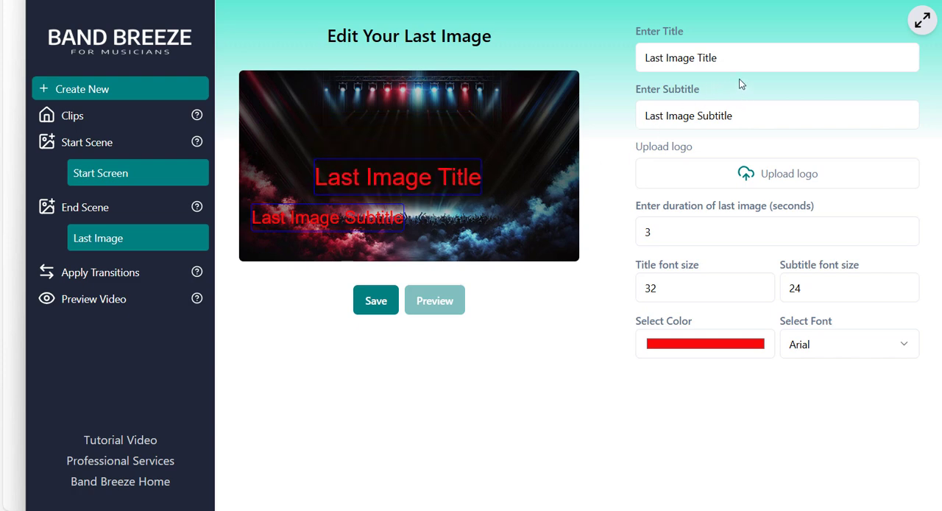
pyautogui.click(725, 57)
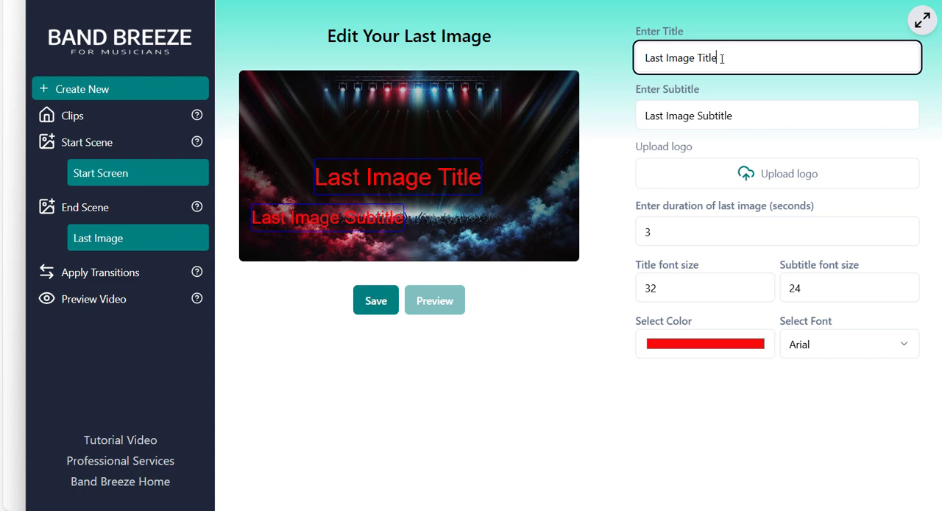
pyautogui.moveTo(726, 58); pyautogui.dragTo(633, 68)
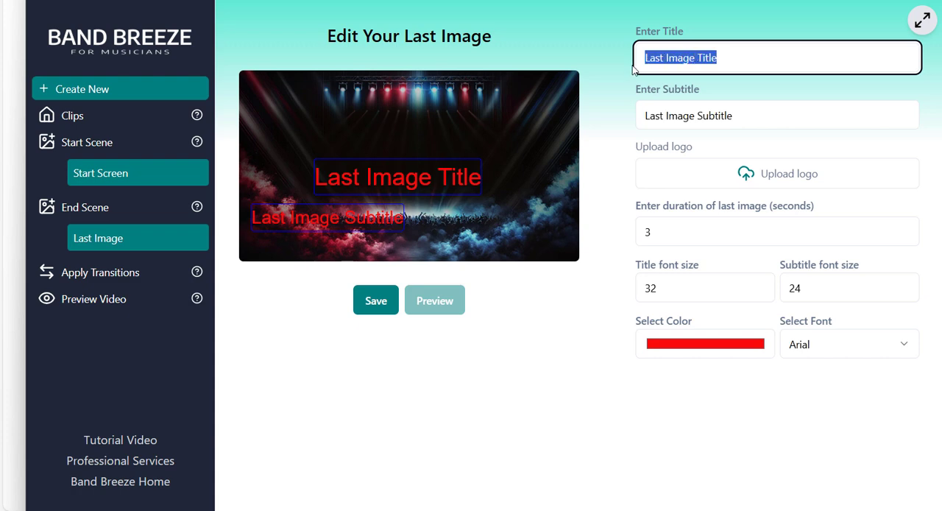
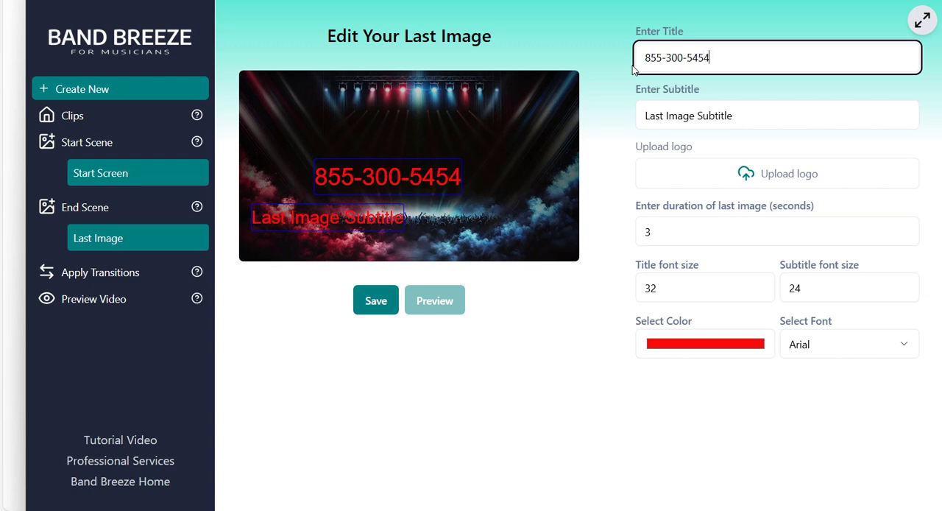
pyautogui.click(425, 175)
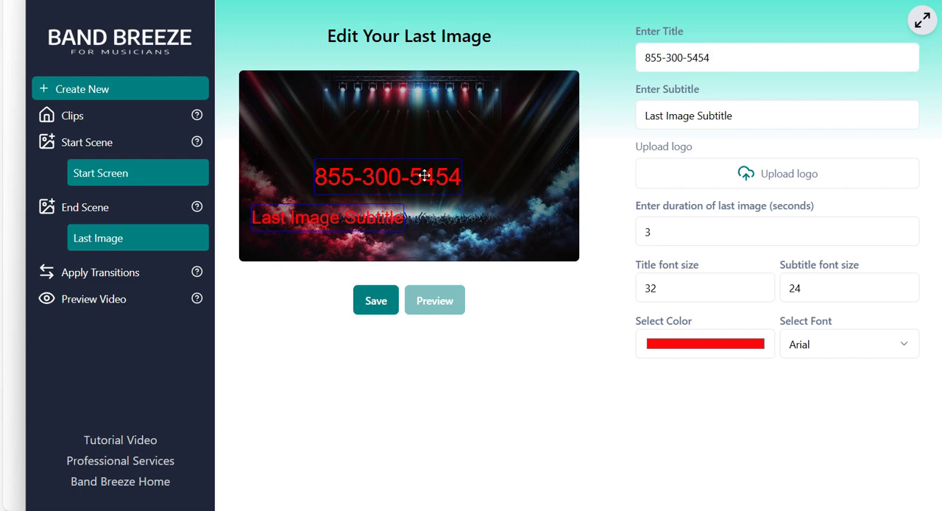
pyautogui.moveTo(425, 175); pyautogui.dragTo(438, 177)
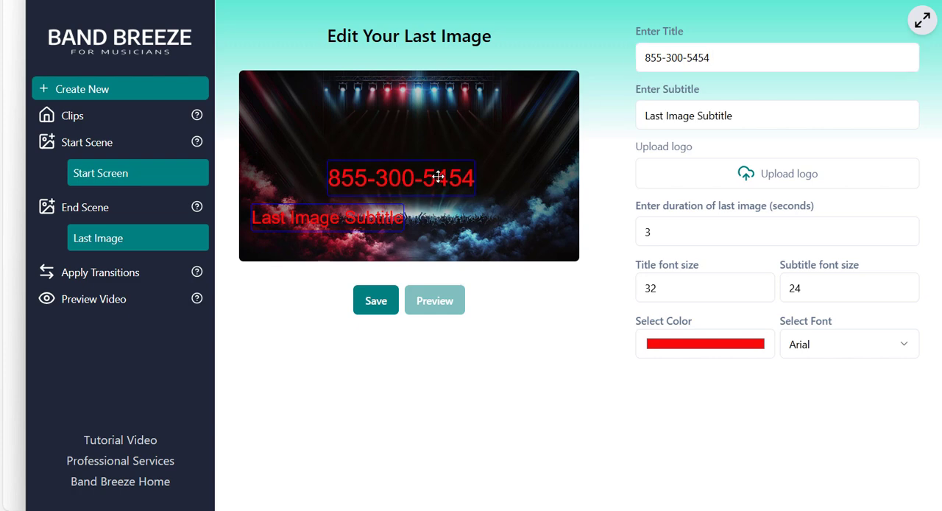
# Change the end scene's subtitle to FOR BOOKING INFO and centre it just above the phone number.
pyautogui.moveTo(378, 217); pyautogui.dragTo(453, 144)
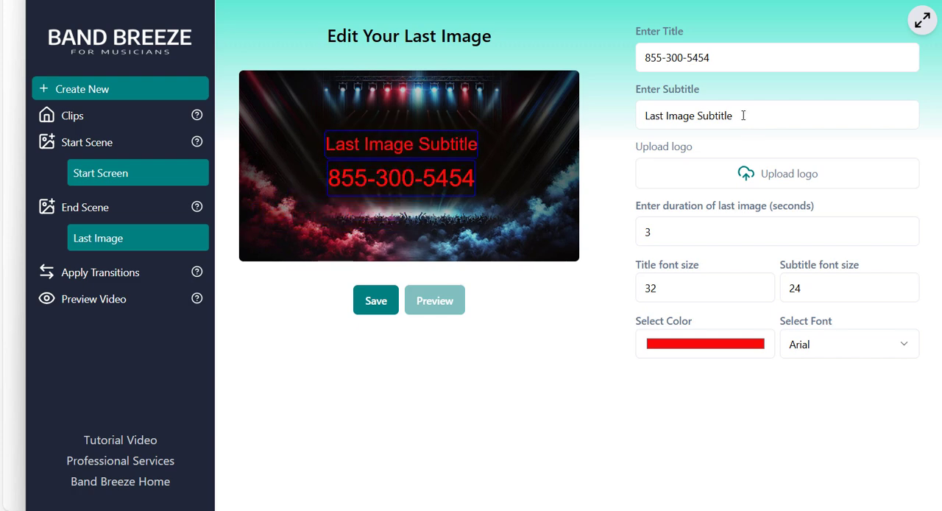
pyautogui.moveTo(740, 120); pyautogui.dragTo(601, 129)
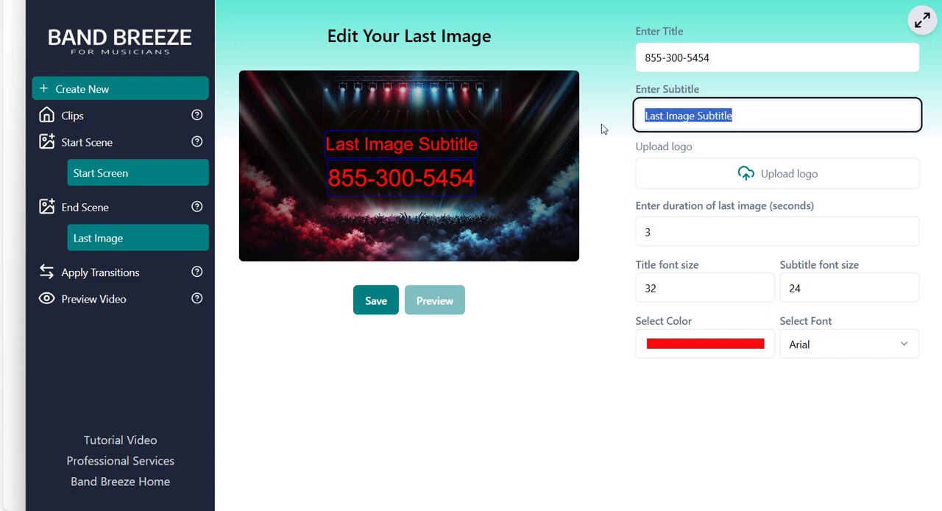
pyautogui.write('FOR BOOK')
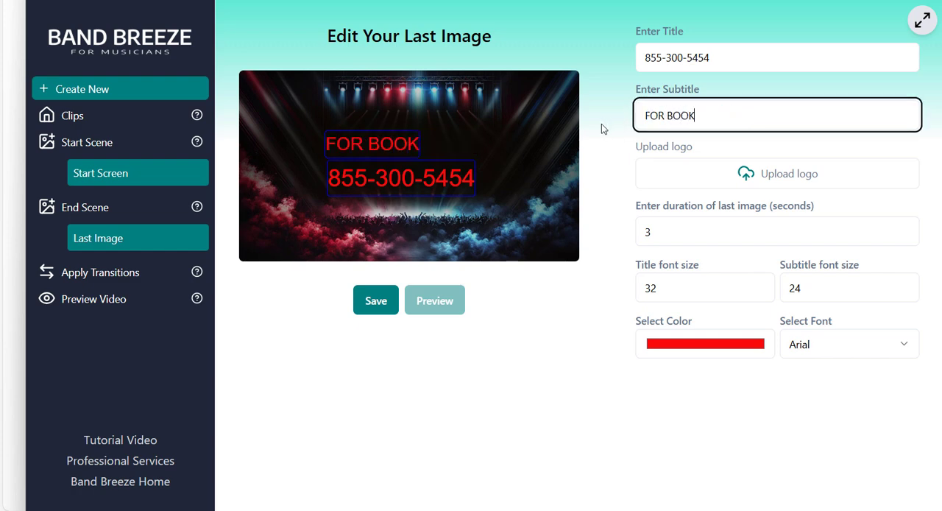
pyautogui.write('ING I')
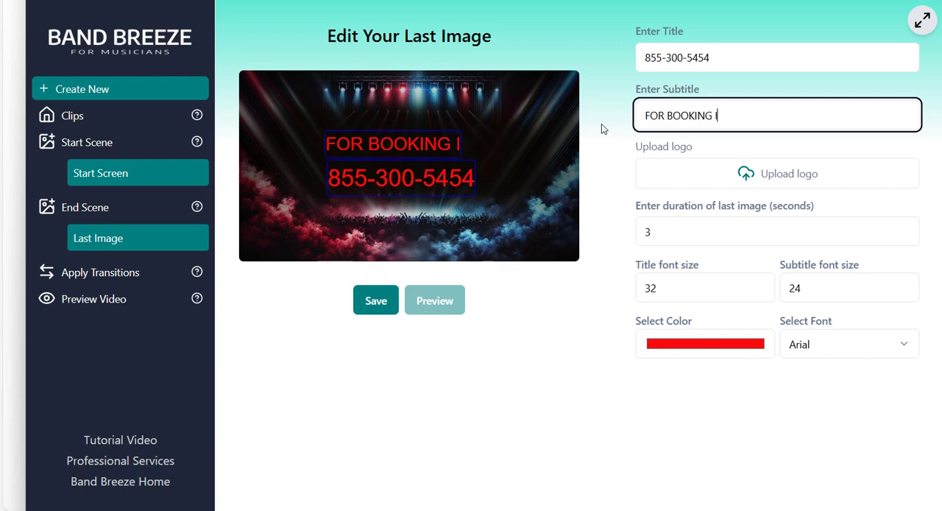
pyautogui.write('NFO')
pyautogui.moveTo(463, 145); pyautogui.dragTo(459, 150)
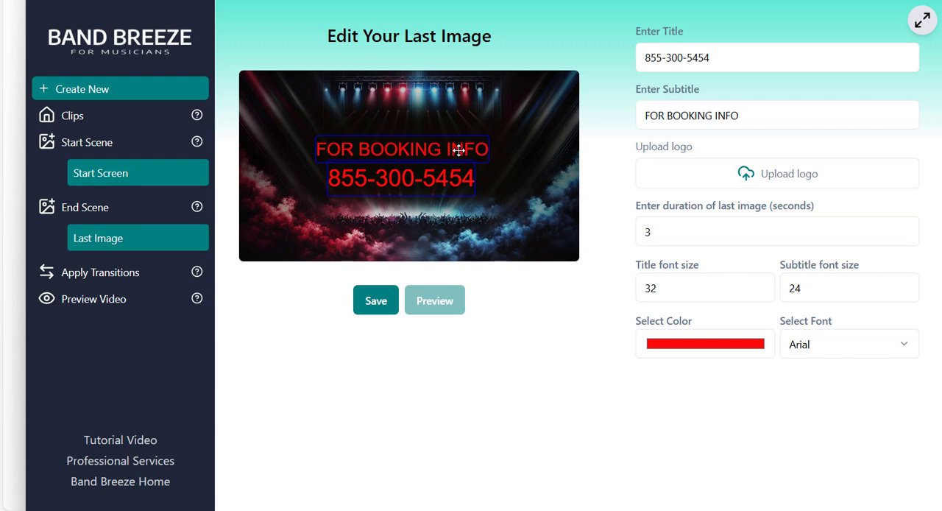
# Add the Foreigner-Legacy-Logo-Linear-Transparent-3831x1517 logo to the end scene and shrink it to fit above the subtitle.
pyautogui.click(745, 173)
pyautogui.click(218, 58)
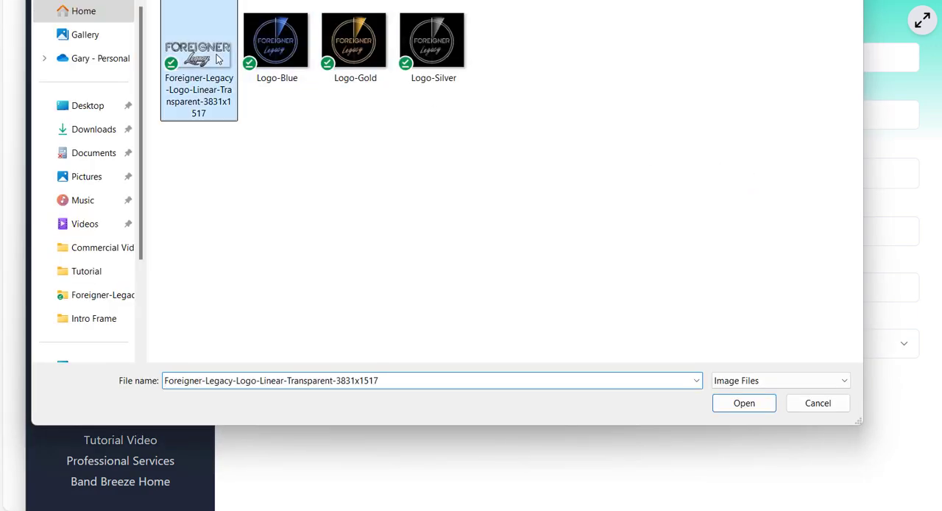
pyautogui.click(743, 406)
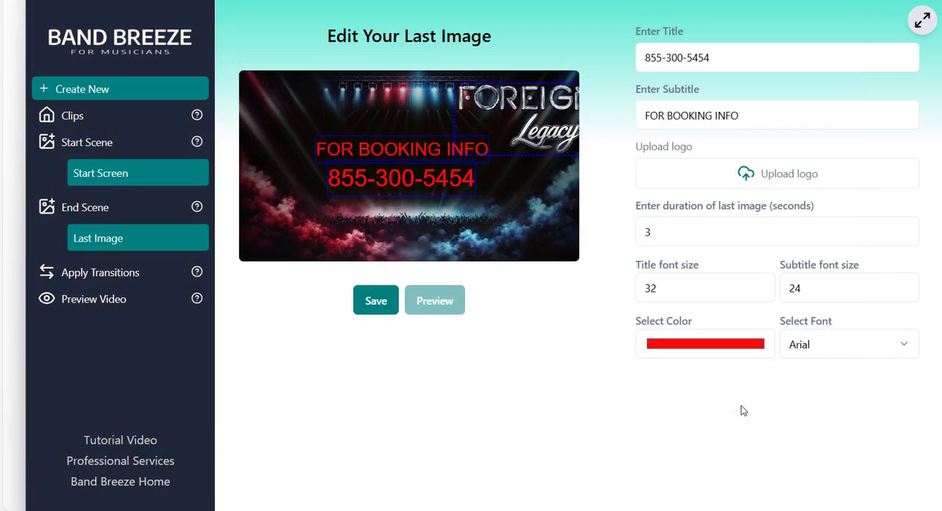
pyautogui.moveTo(550, 138); pyautogui.dragTo(436, 129)
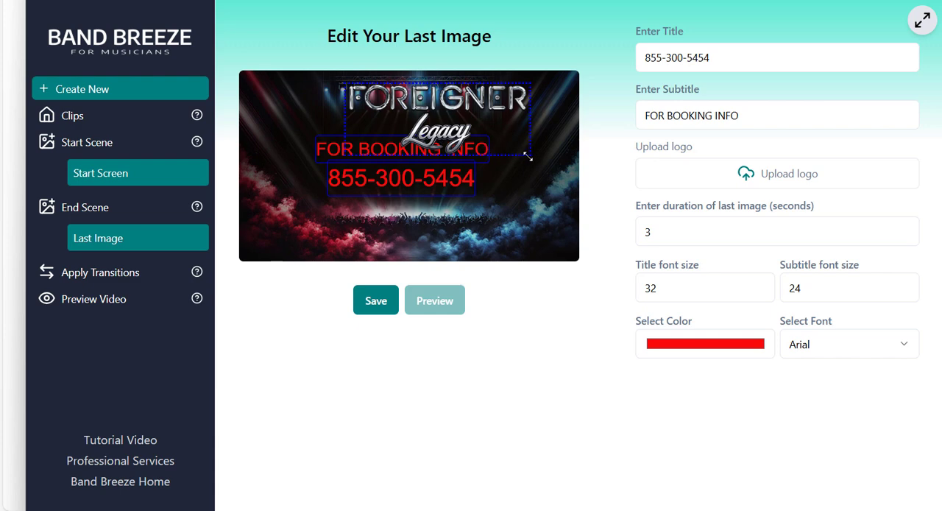
pyautogui.moveTo(526, 156); pyautogui.dragTo(472, 123)
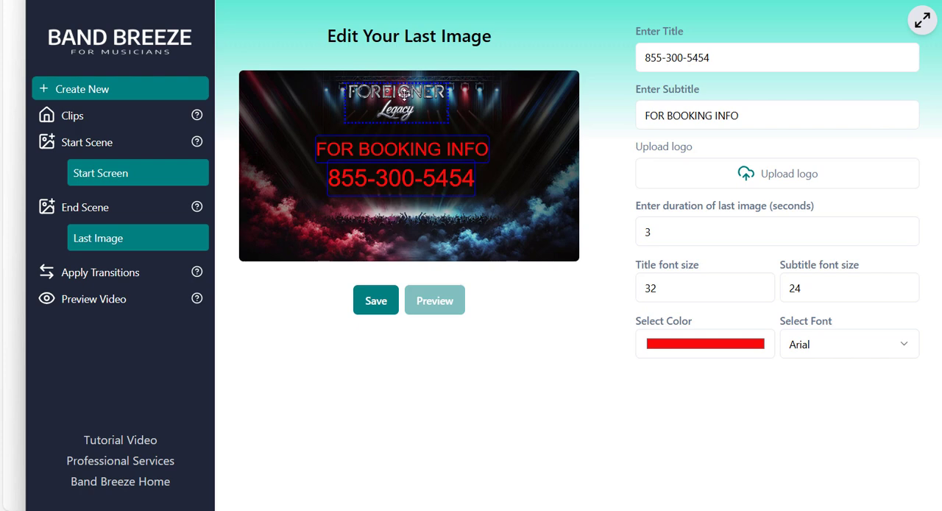
# Stack the logo, subtitle and phone number in the centre of the end scene without overlaps.
pyautogui.moveTo(404, 93); pyautogui.dragTo(412, 115)
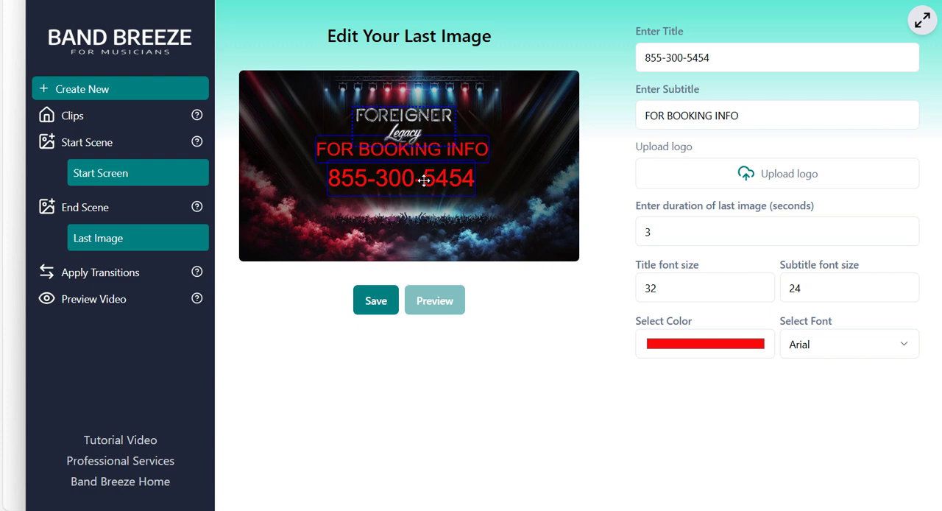
pyautogui.moveTo(420, 181); pyautogui.dragTo(422, 199)
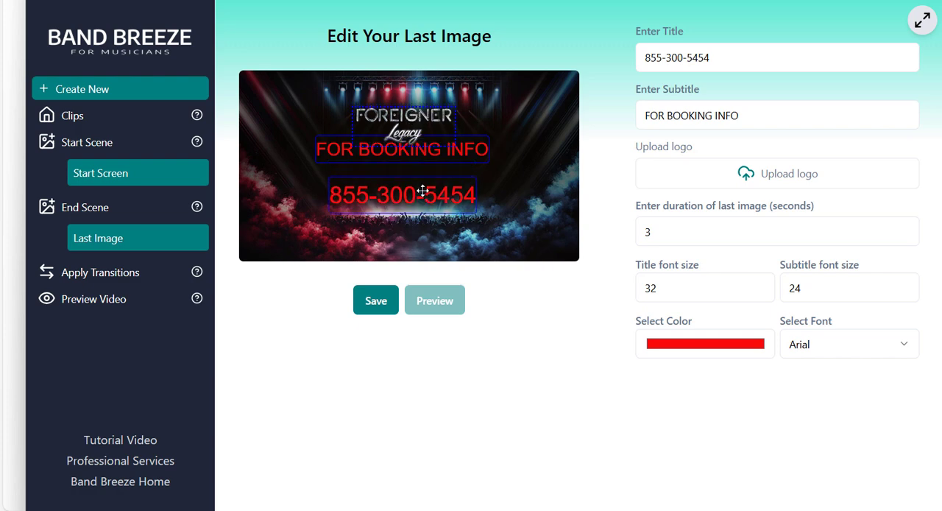
pyautogui.moveTo(415, 157); pyautogui.dragTo(414, 169)
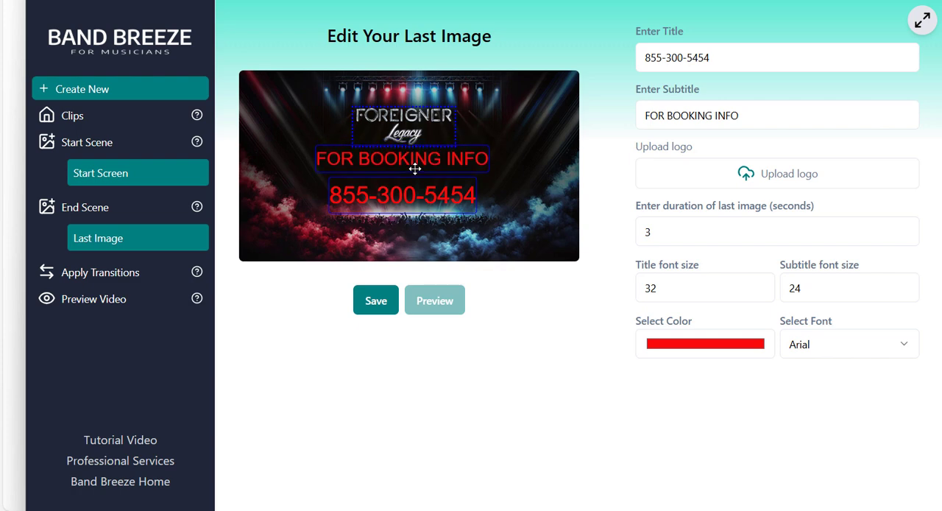
# Set the end scene's duration to 8 seconds and save the scene.
pyautogui.click(657, 231)
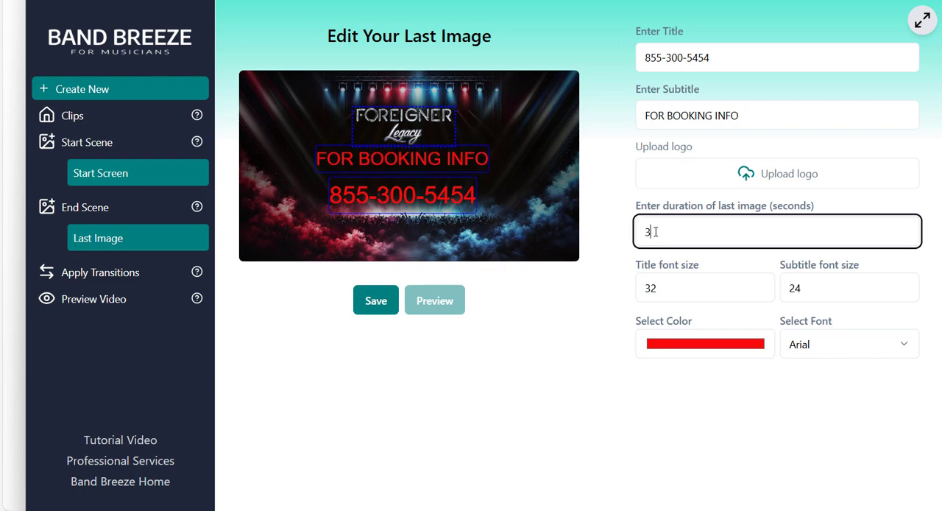
pyautogui.moveTo(656, 232); pyautogui.dragTo(645, 232)
pyautogui.write('8')
pyautogui.click(377, 305)
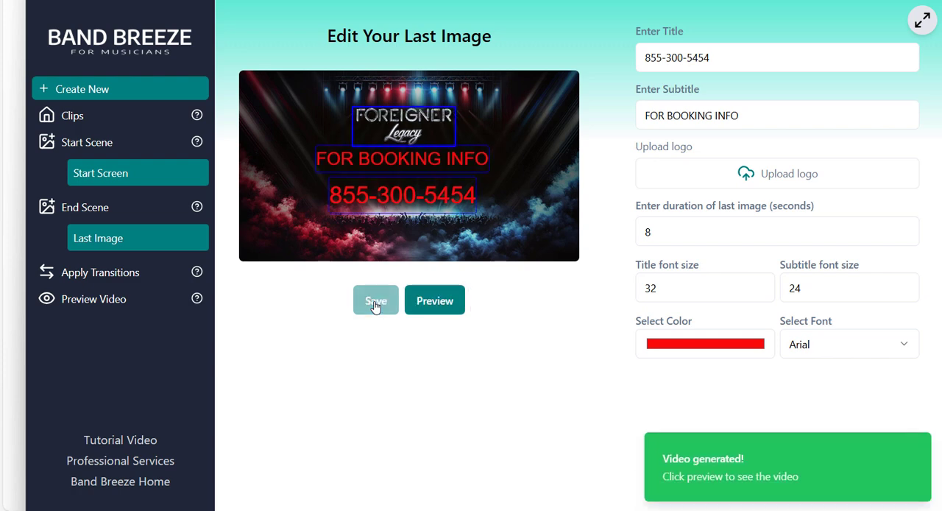
# Set the transition between videos 2 and 3 to Slide Down and between videos 3 and 4 to Circle Open.
pyautogui.click(115, 278)
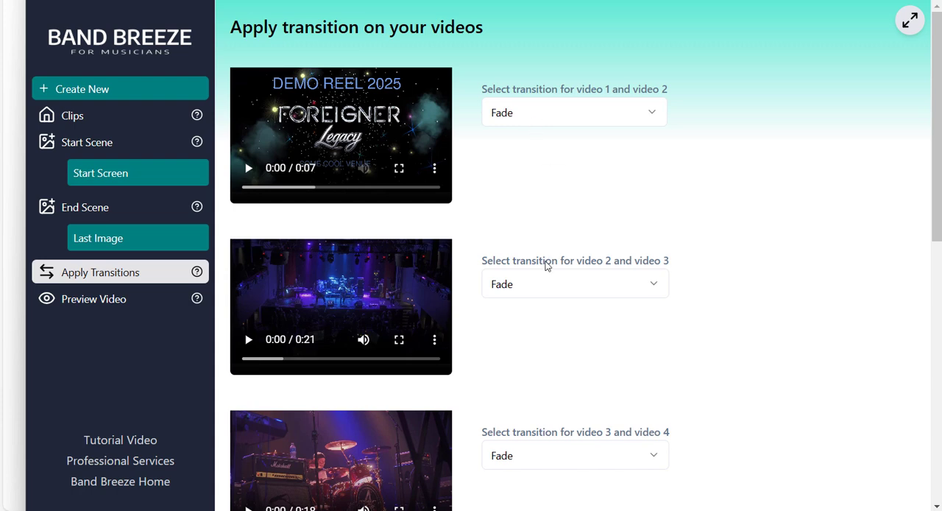
pyautogui.click(537, 284)
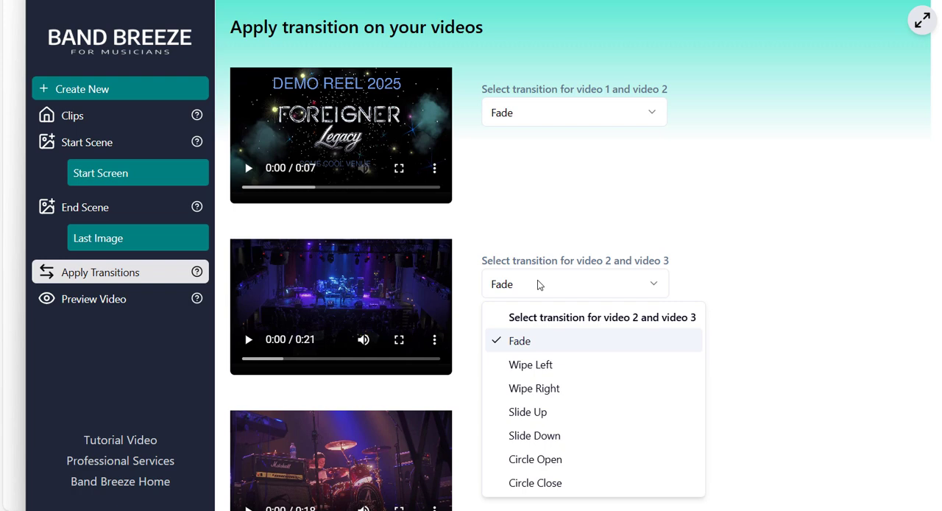
pyautogui.click(536, 435)
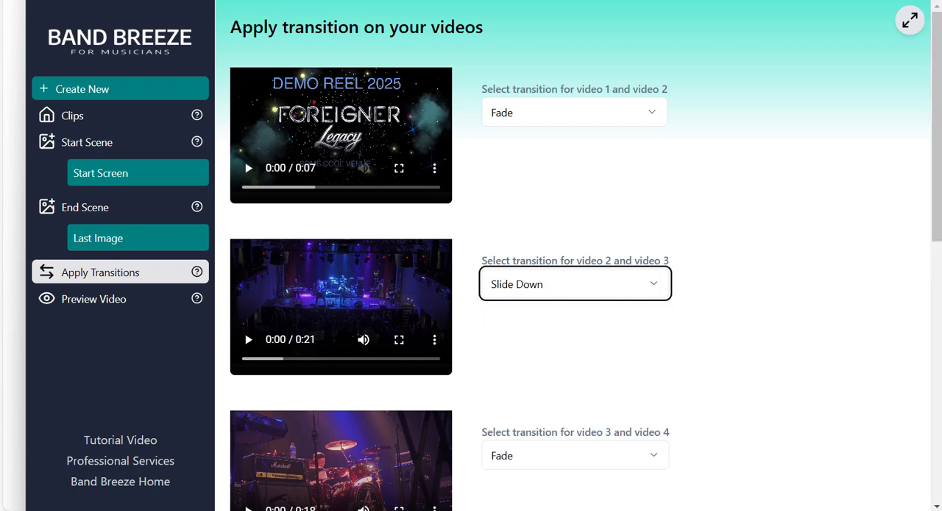
pyautogui.moveTo(936, 173); pyautogui.dragTo(936, 265)
pyautogui.click(604, 237)
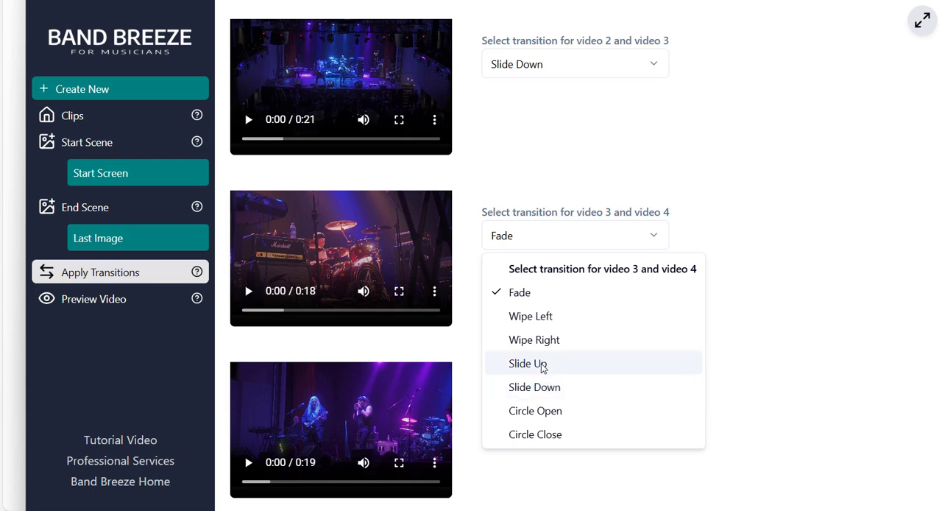
pyautogui.click(543, 410)
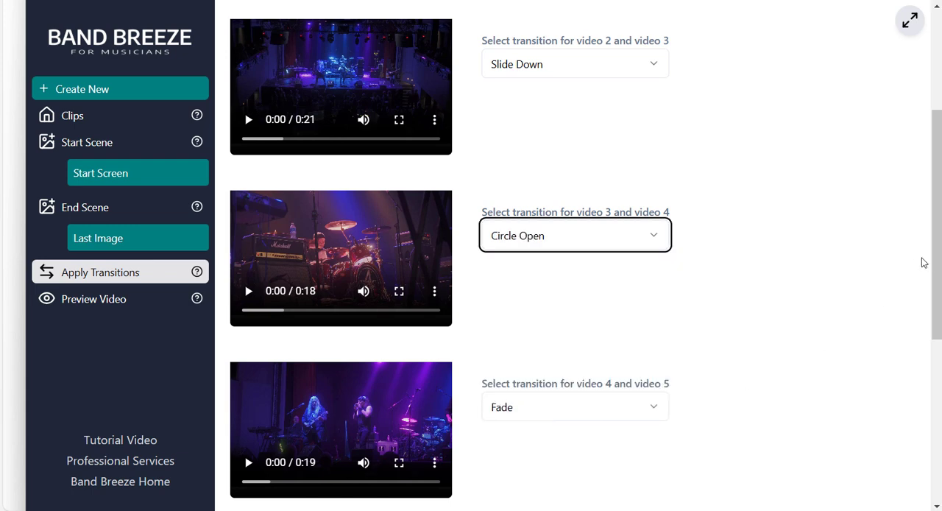
# Set the transition between videos 5 and 6 to Slide Down.
pyautogui.moveTo(937, 263); pyautogui.dragTo(918, 400)
pyautogui.click(520, 258)
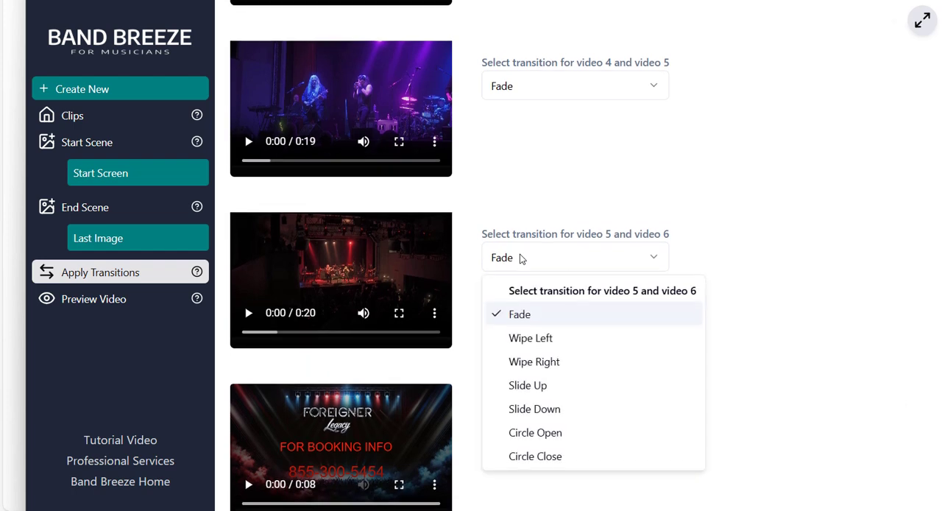
pyautogui.click(546, 411)
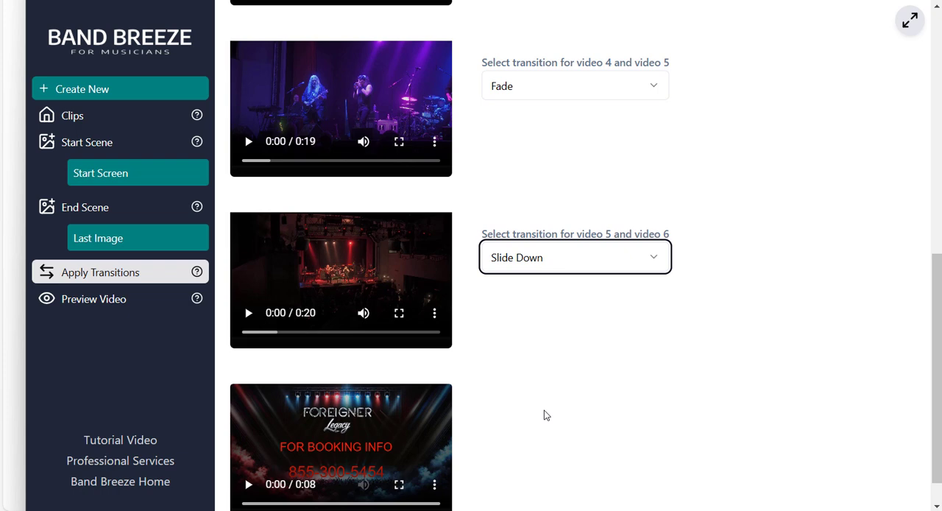
# Generate the preview of the complete demo reel and play it.
pyautogui.click(88, 305)
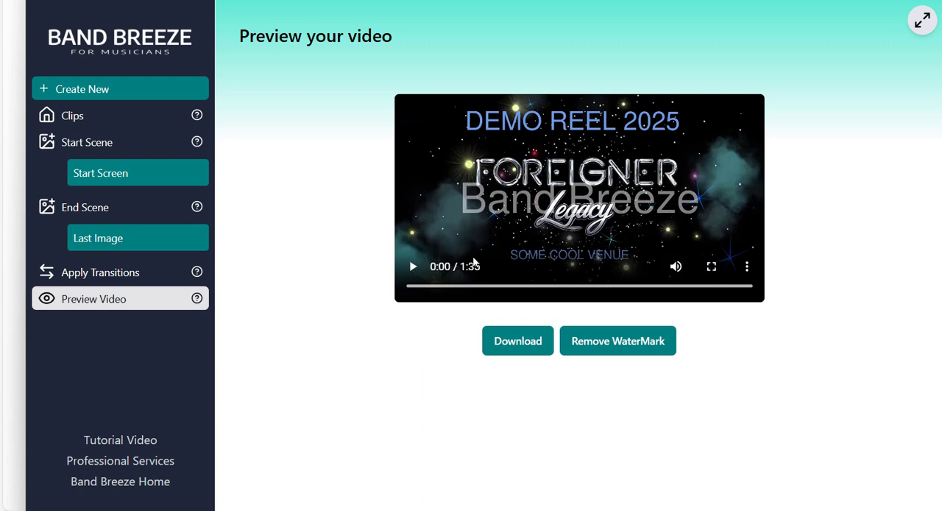
pyautogui.click(414, 269)
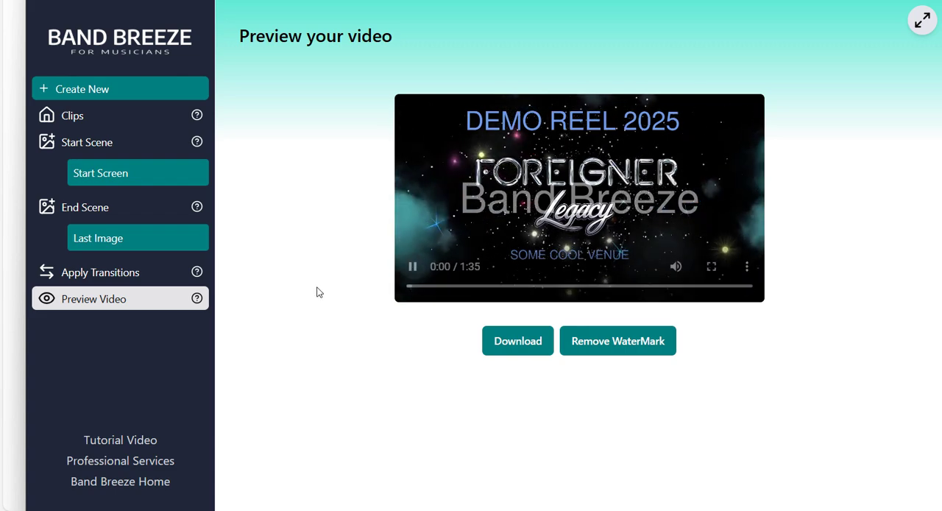